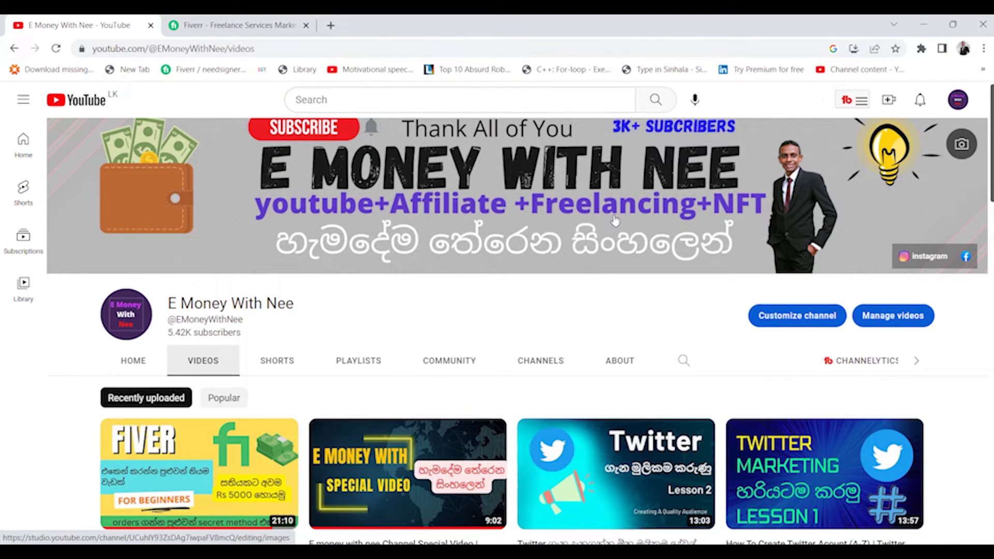
Review the finished 'make money online 2023' outline from Introduction through Conclusion.
{"action": "scroll", "coordinate": [616, 221], "scroll_direction": "down", "scroll_amount": 3}
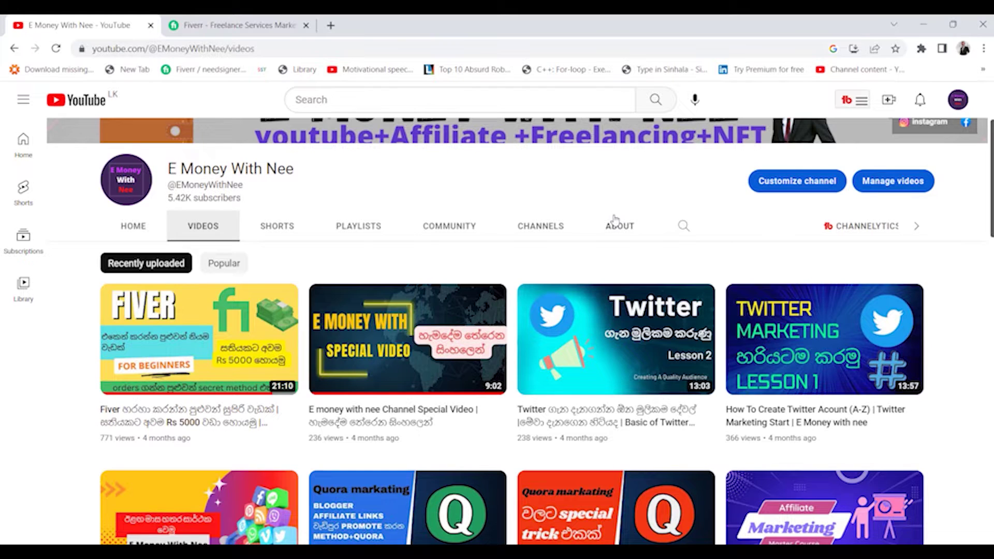
{"action": "key", "text": "XF86AudioLowerVolume"}
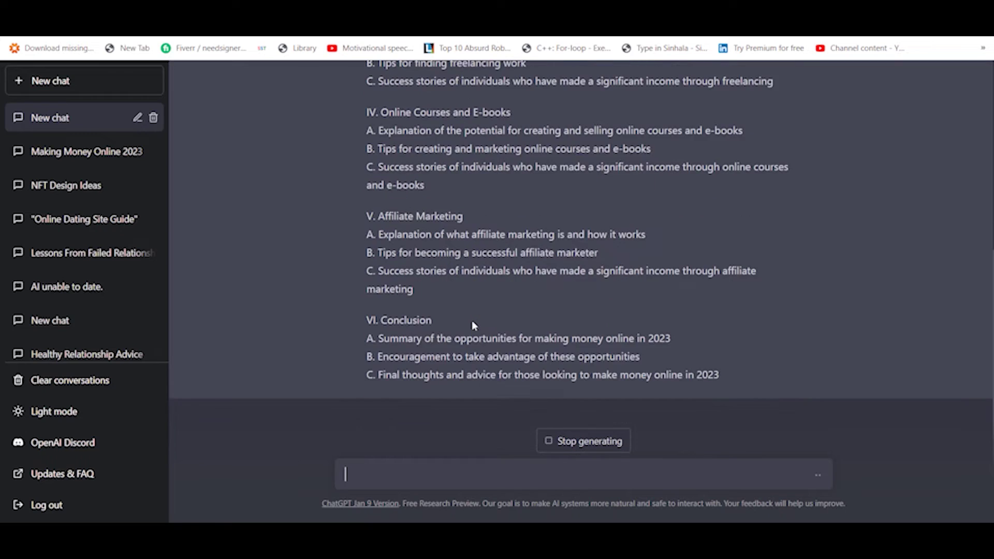
{"action": "scroll", "coordinate": [474, 326], "scroll_direction": "up", "scroll_amount": 6}
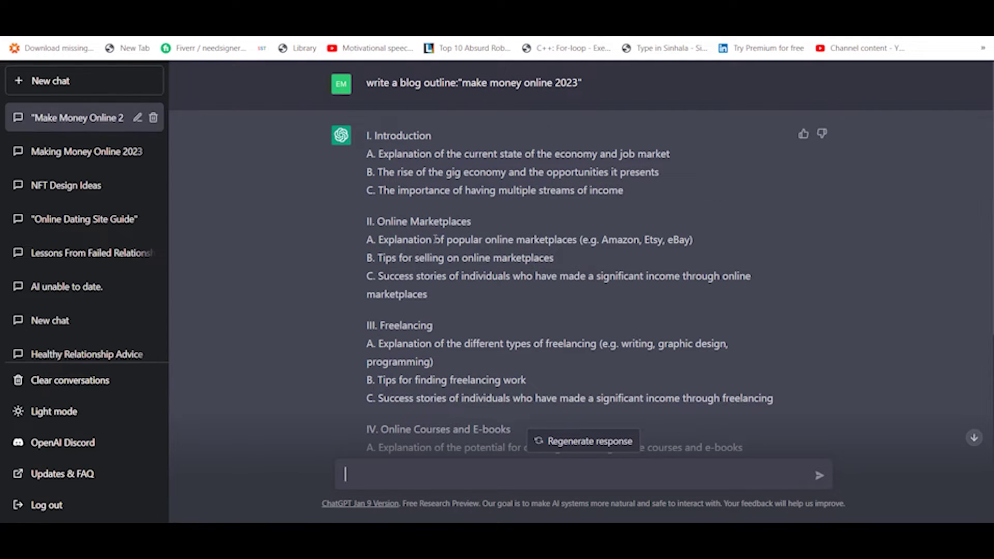
{"action": "scroll", "coordinate": [441, 341], "scroll_direction": "down", "scroll_amount": 1}
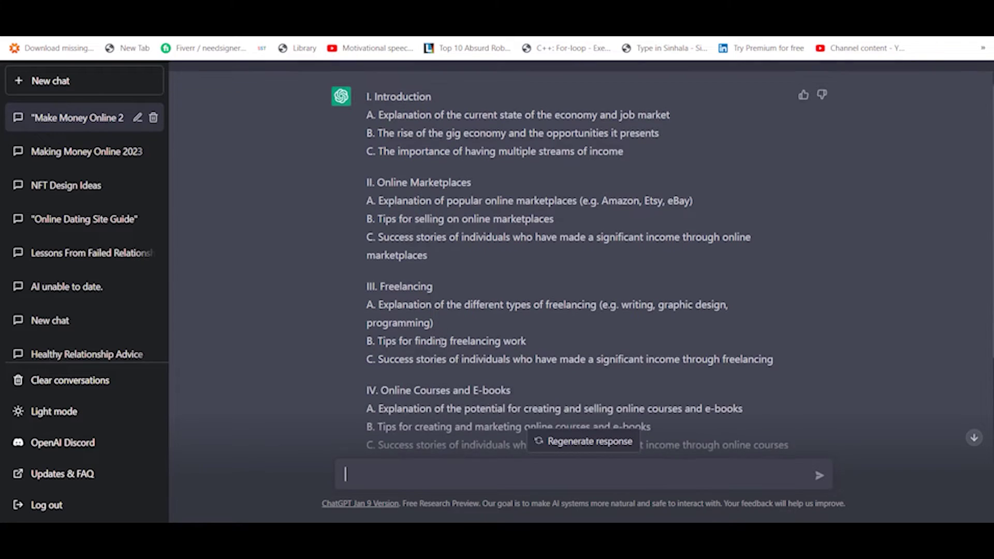
{"action": "scroll", "coordinate": [441, 342], "scroll_direction": "down", "scroll_amount": 1}
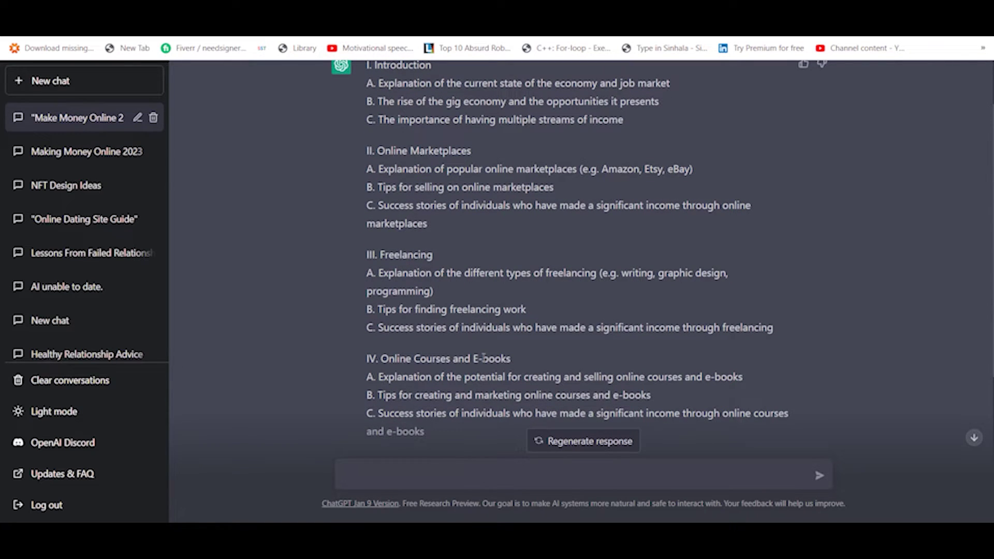
{"action": "scroll", "coordinate": [483, 357], "scroll_direction": "up", "scroll_amount": 2}
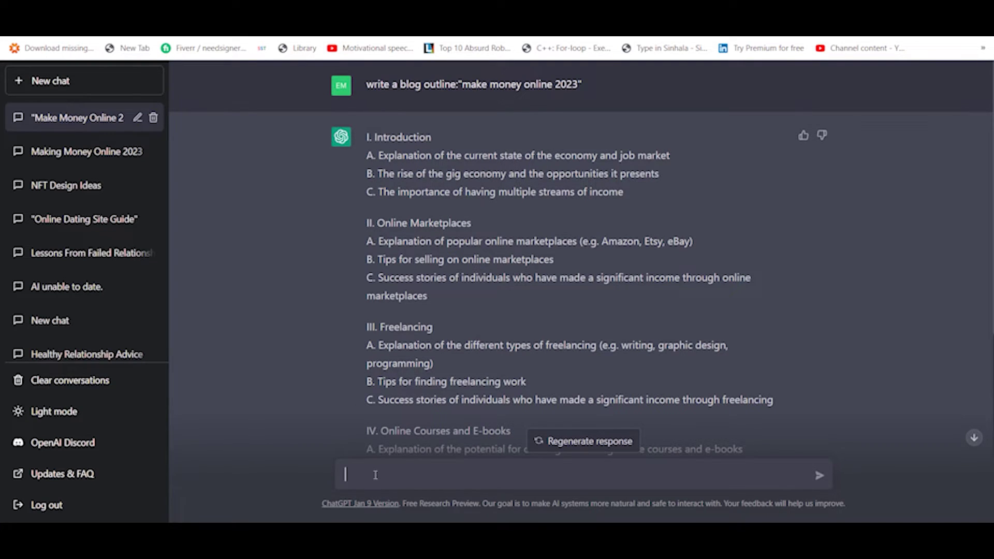
Send a 'wrtite:' prompt with the outline's Introduction section pasted in quotes.
{"action": "type", "text": "wrtite:"}
{"action": "left_click_drag", "start_coordinate": [366, 130], "coordinate": [627, 194]}
{"action": "key", "text": "ctrl+c"}
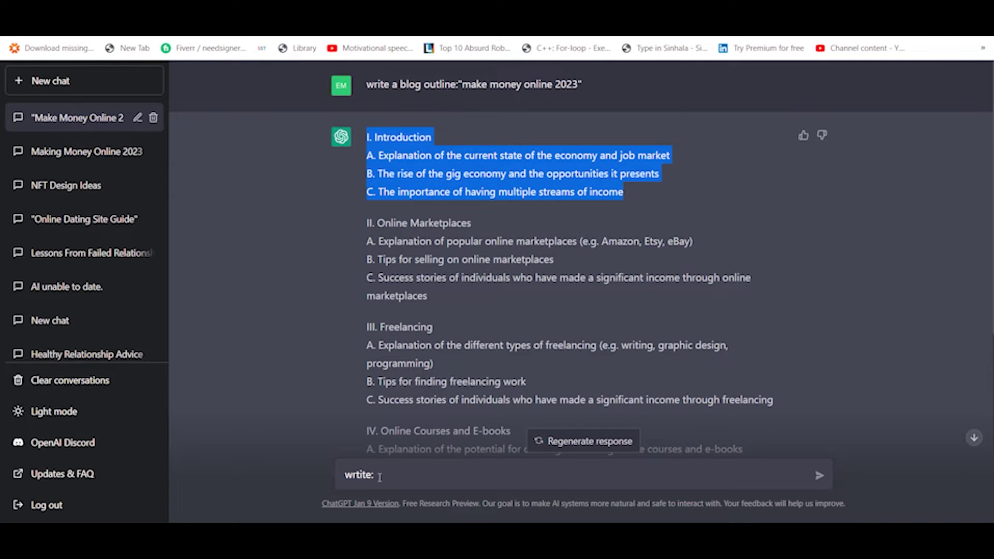
{"action": "left_click", "coordinate": [374, 474]}
{"action": "type", "text": "\"I. Introduction"}
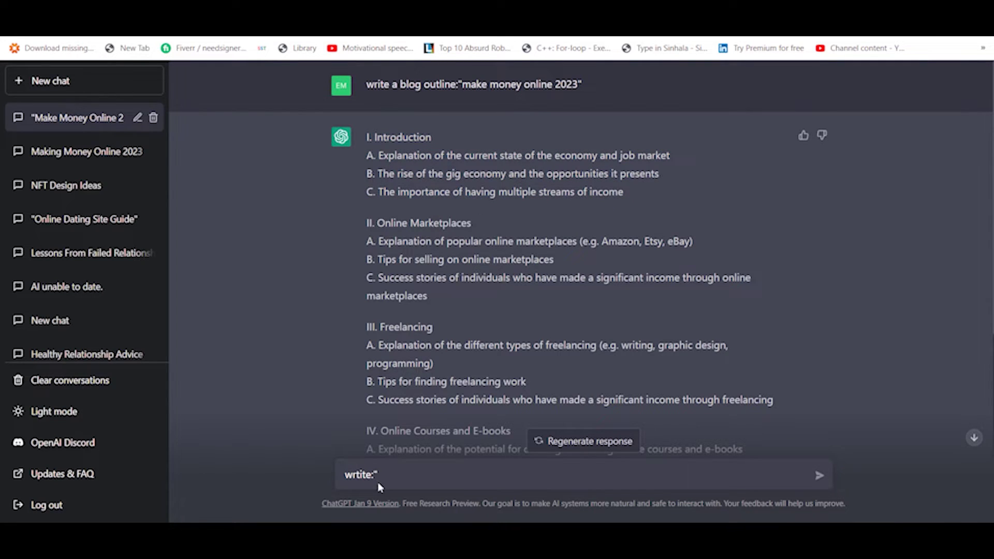
{"action": "key", "text": "ctrl+v"}
{"action": "type", "text": "\""}
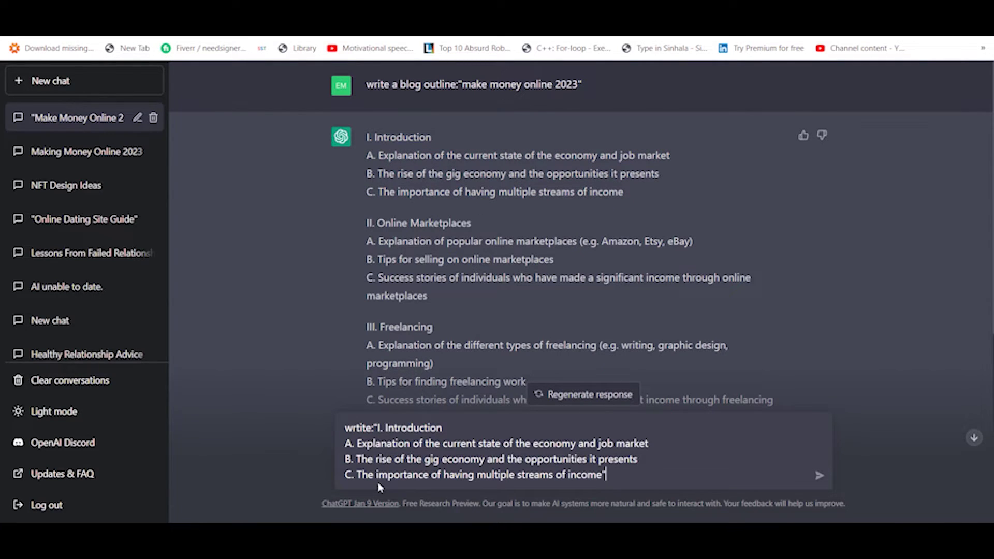
{"action": "key", "text": "Return"}
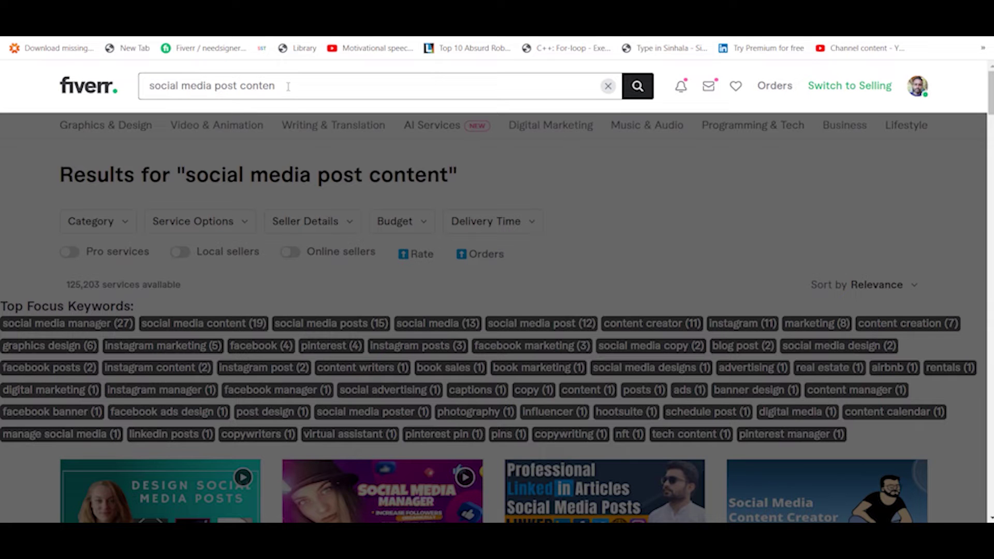
Replace the old Fiverr search with 'article rewriting' and run it.
{"action": "key", "text": "BackSpace"}
{"action": "key", "text": "BackSpace"}
{"action": "key", "text": "BackSpace"}
{"action": "key", "text": "BackSpace"}
{"action": "key", "text": "BackSpace"}
{"action": "key", "text": "BackSpace"}
{"action": "key", "text": "BackSpace"}
{"action": "key", "text": "BackSpace"}
{"action": "key", "text": "BackSpace"}
{"action": "key", "text": "BackSpace"}
{"action": "key", "text": "BackSpace"}
{"action": "key", "text": "BackSpace"}
{"action": "key", "text": "BackSpace"}
{"action": "key", "text": "BackSpace"}
{"action": "key", "text": "BackSpace"}
{"action": "key", "text": "BackSpace"}
{"action": "key", "text": "BackSpace"}
{"action": "key", "text": "BackSpace"}
{"action": "key", "text": "BackSpace"}
{"action": "key", "text": "BackSpace"}
{"action": "key", "text": "BackSpace"}
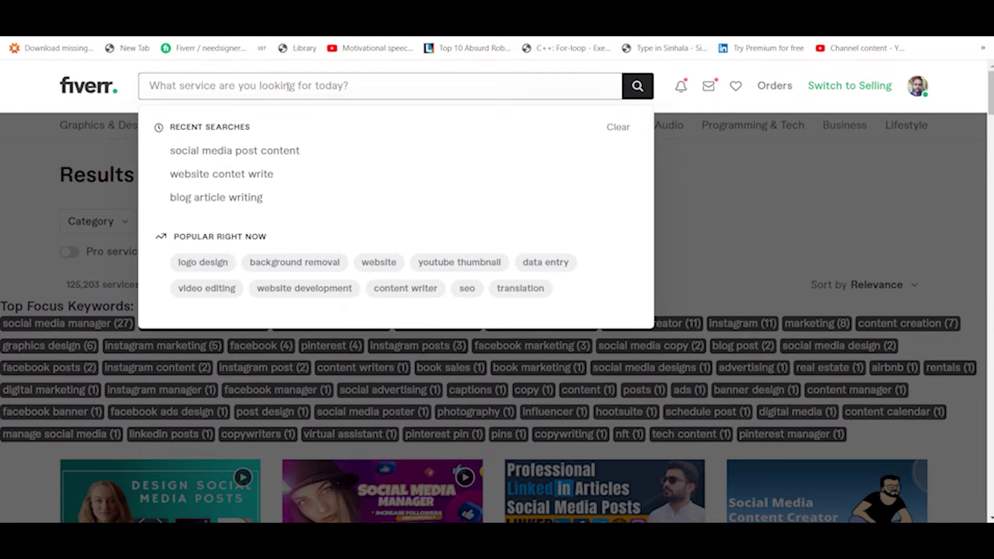
{"action": "type", "text": "wr"}
{"action": "key", "text": "BackSpace"}
{"action": "key", "text": "BackSpace"}
{"action": "type", "text": "article rewr"}
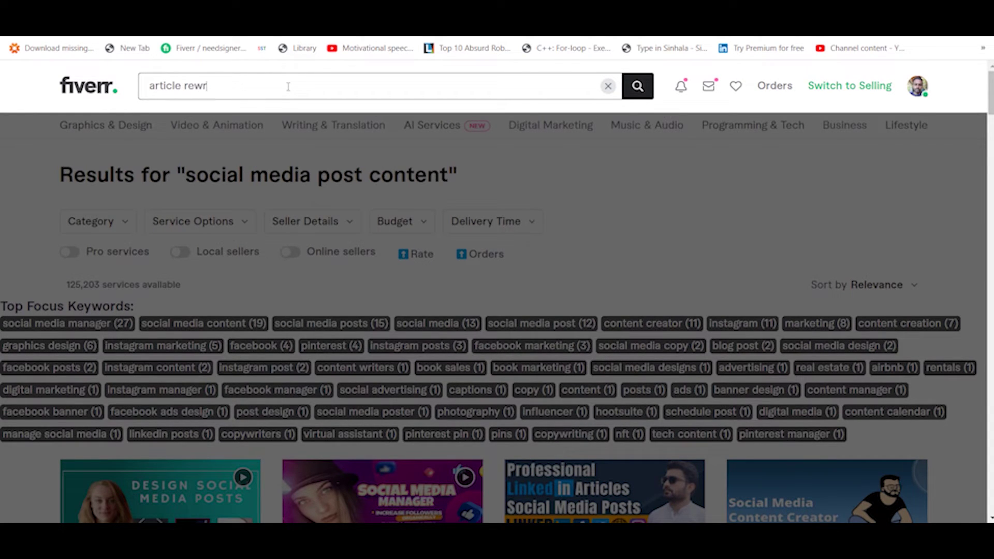
{"action": "type", "text": "iting"}
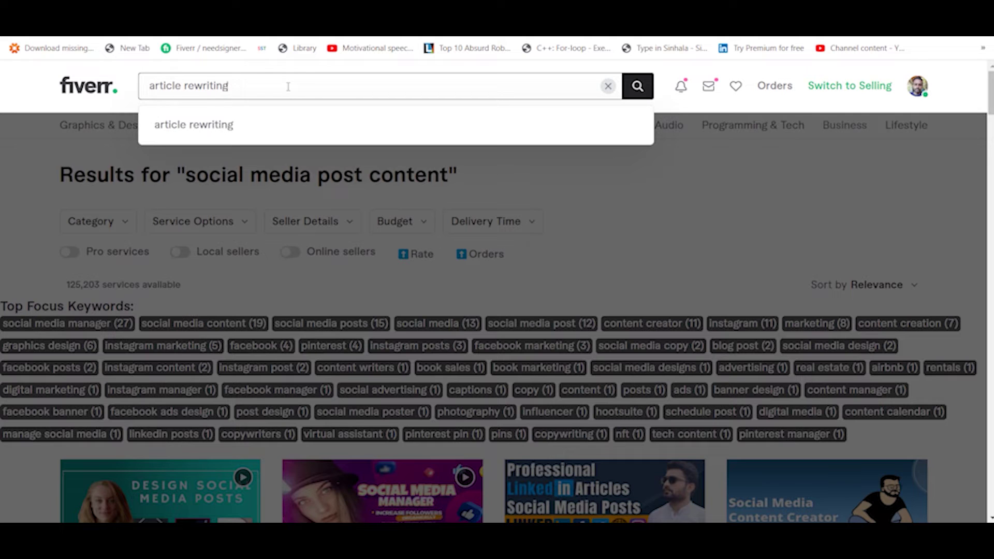
{"action": "key", "text": "Return"}
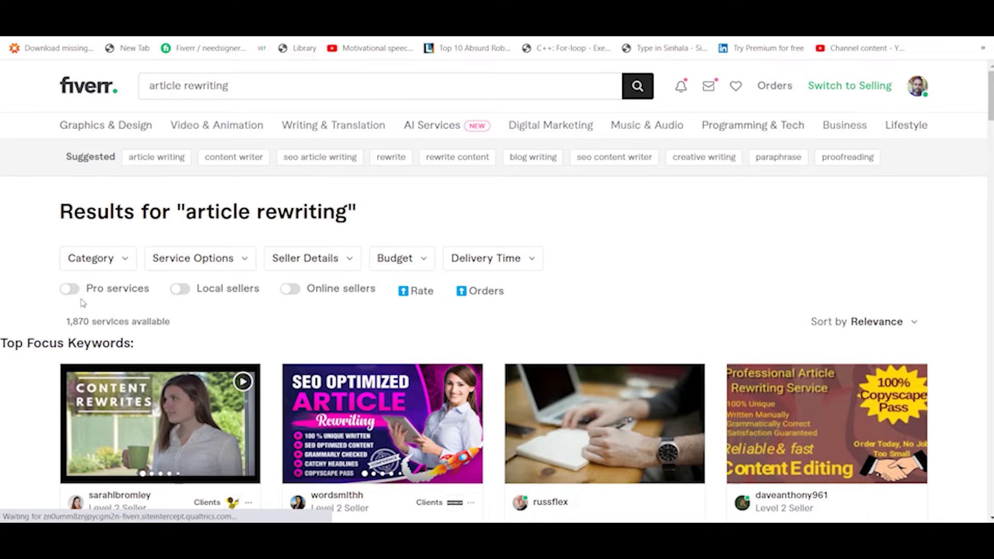
Browse down the article rewriting gig listings, then return to the top of the results.
{"action": "scroll", "coordinate": [123, 320], "scroll_direction": "down", "scroll_amount": 1}
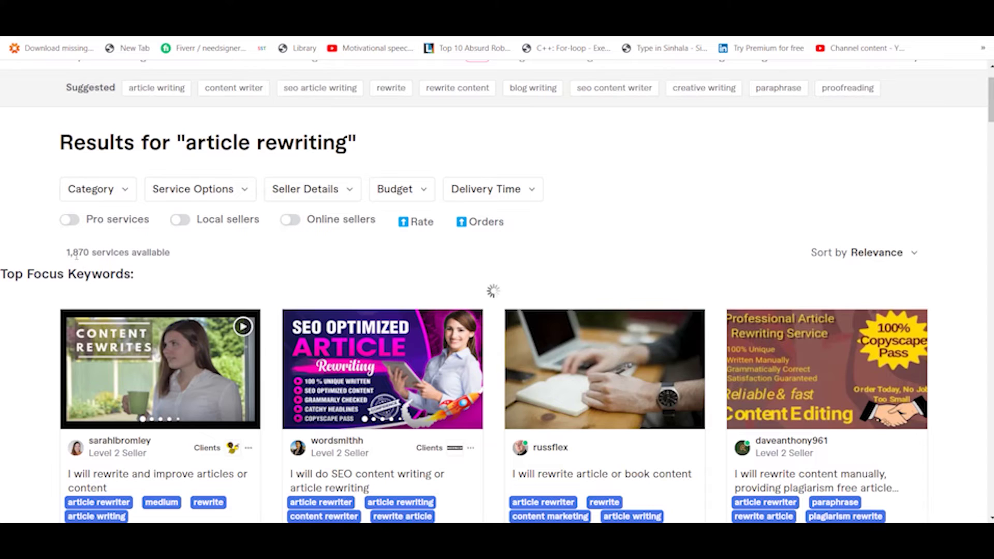
{"action": "scroll", "coordinate": [91, 254], "scroll_direction": "down", "scroll_amount": 4}
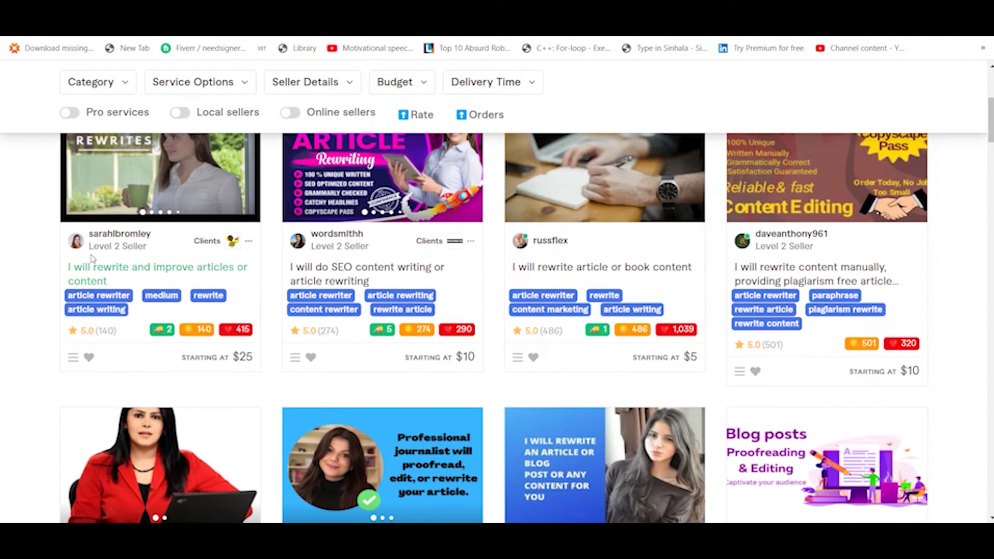
{"action": "scroll", "coordinate": [92, 259], "scroll_direction": "down", "scroll_amount": 6}
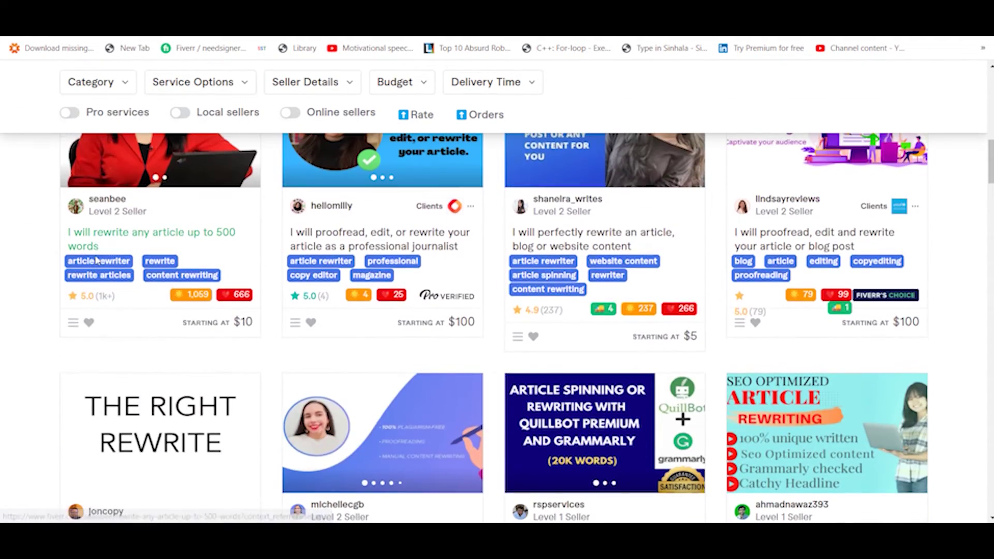
{"action": "scroll", "coordinate": [96, 261], "scroll_direction": "down", "scroll_amount": 8}
{"action": "scroll", "coordinate": [97, 262], "scroll_direction": "down", "scroll_amount": 5}
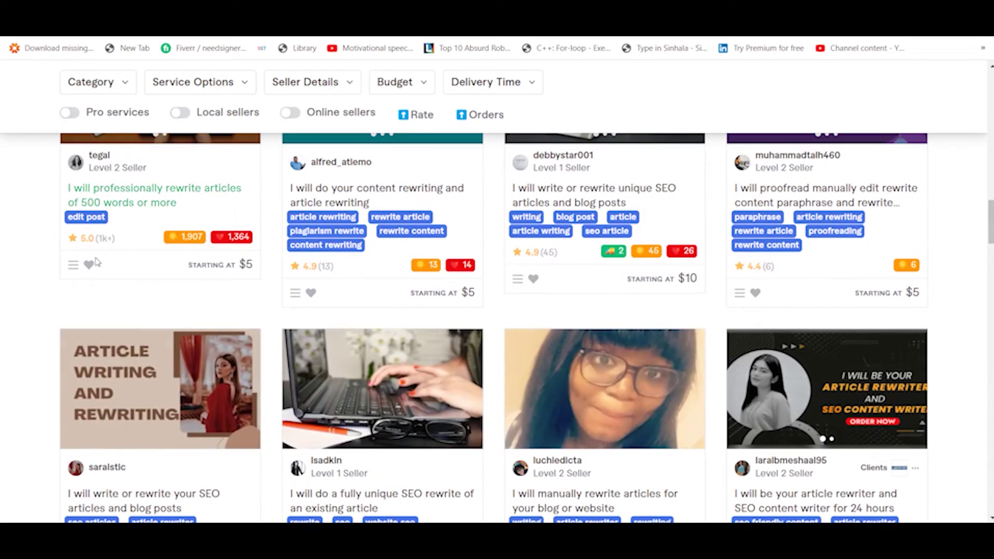
{"action": "scroll", "coordinate": [96, 262], "scroll_direction": "down", "scroll_amount": 5}
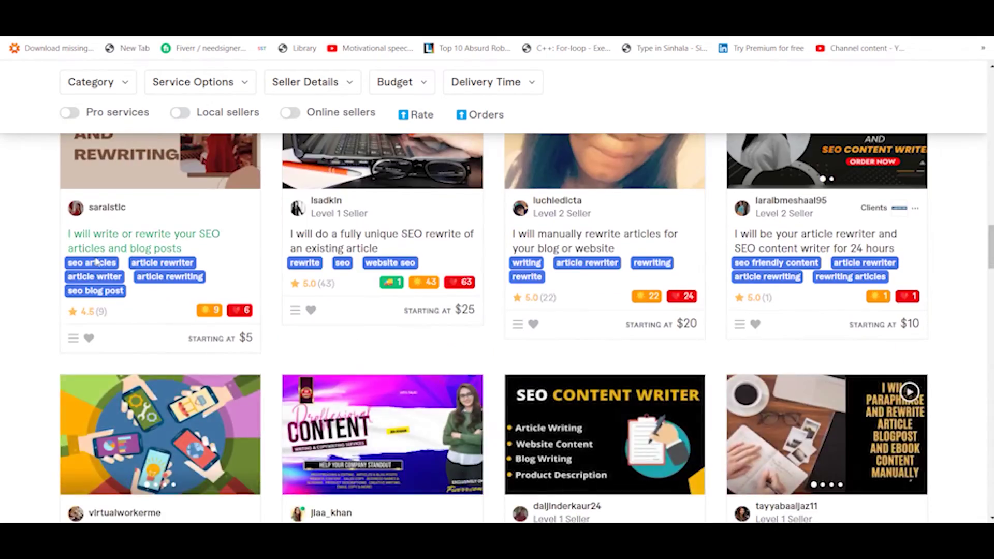
{"action": "scroll", "coordinate": [97, 262], "scroll_direction": "down", "scroll_amount": 6}
{"action": "key", "text": "Home"}
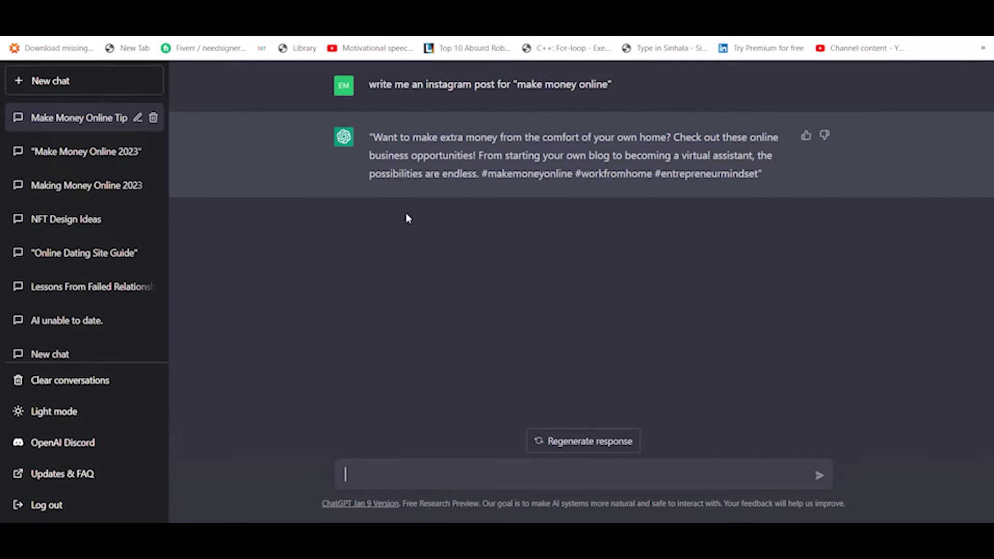
Open the 'Make Money Online 2023' chat and bring the expanded Introduction reply into view.
{"action": "left_click", "coordinate": [78, 152]}
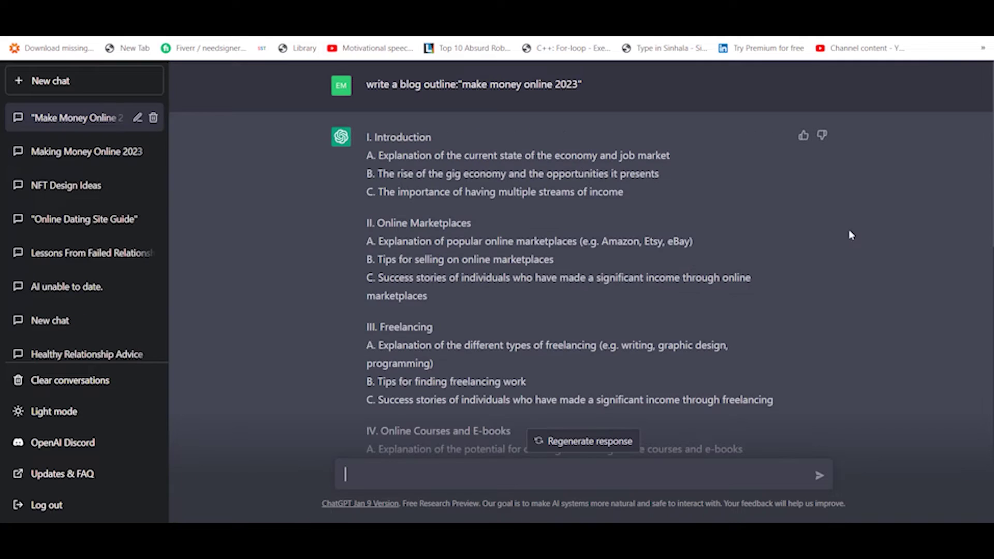
{"action": "scroll", "coordinate": [700, 207], "scroll_direction": "down", "scroll_amount": 15}
{"action": "scroll", "coordinate": [695, 208], "scroll_direction": "down", "scroll_amount": 1}
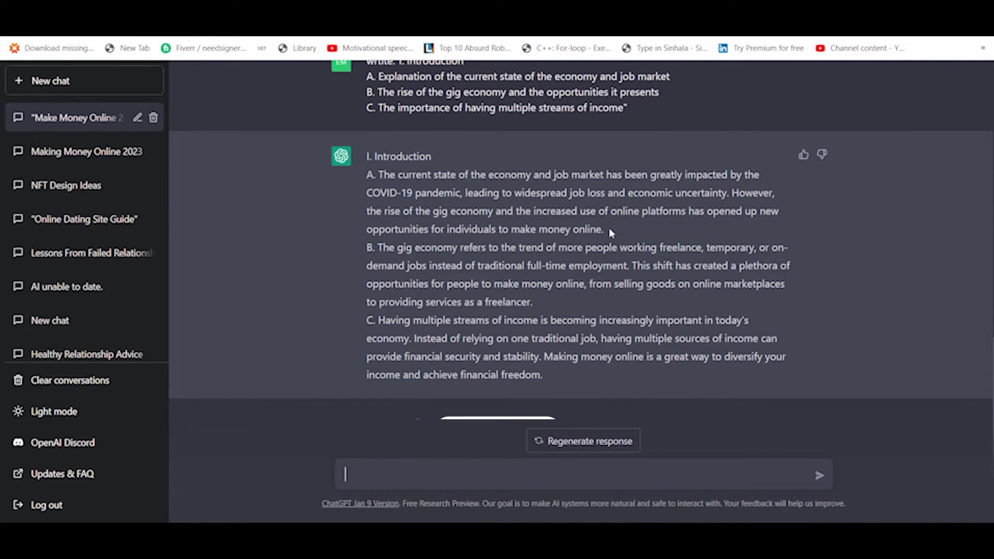
Send 'rewrite this article:' with point A's Introduction paragraph pasted in quotes.
{"action": "left_click_drag", "start_coordinate": [610, 233], "coordinate": [378, 175]}
{"action": "key", "text": "ctrl+c"}
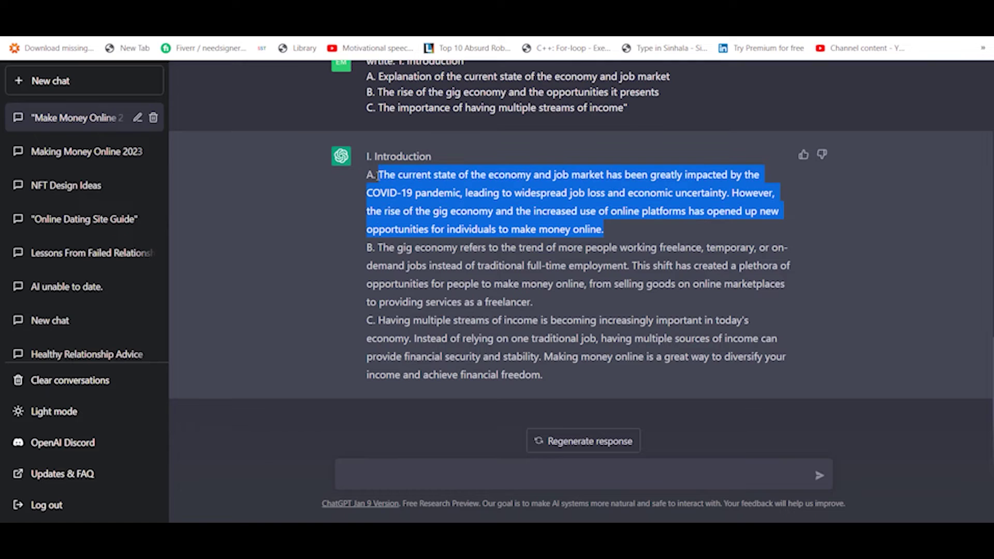
{"action": "left_click", "coordinate": [382, 475]}
{"action": "key", "text": "ctrl+v"}
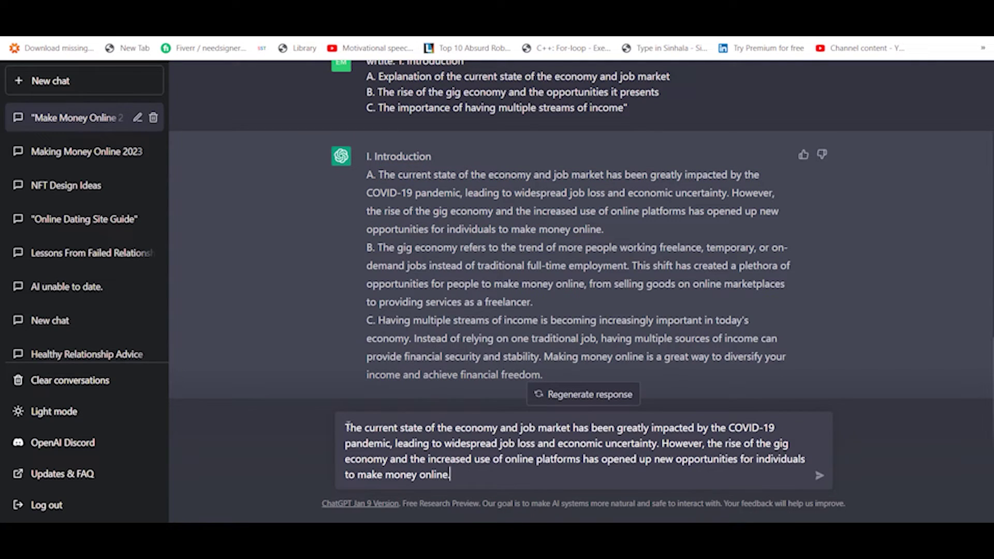
{"action": "left_click", "coordinate": [346, 426]}
{"action": "type", "text": "re"}
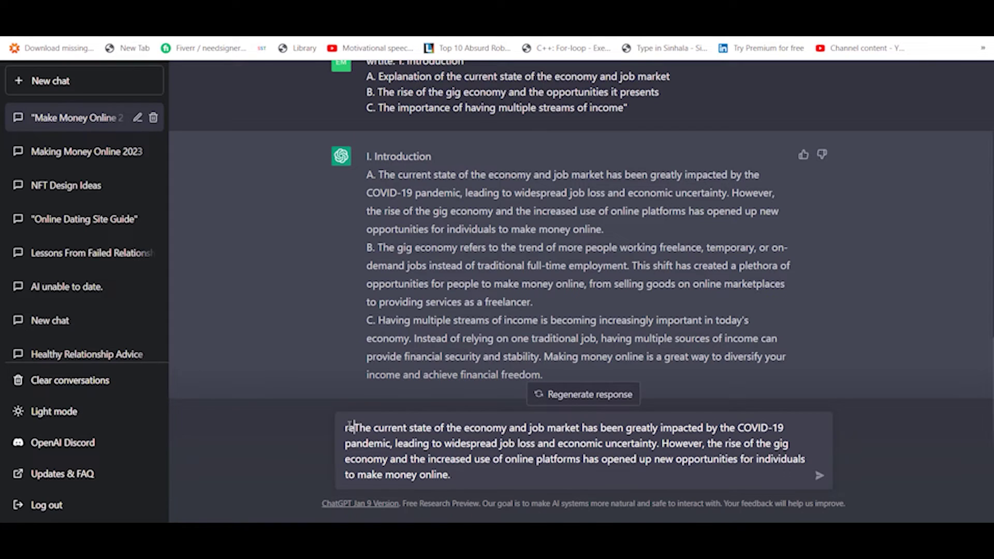
{"action": "type", "text": "write "}
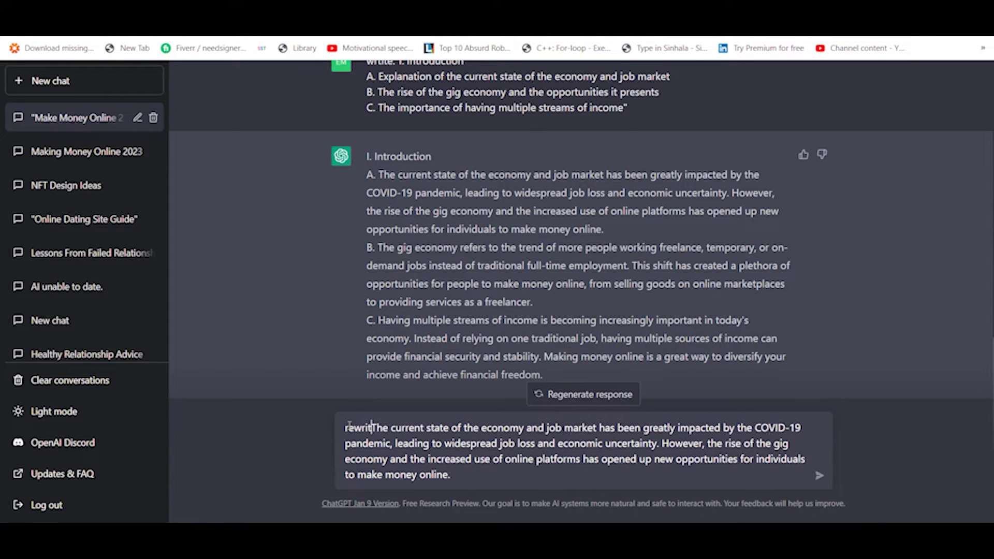
{"action": "type", "text": "this a"}
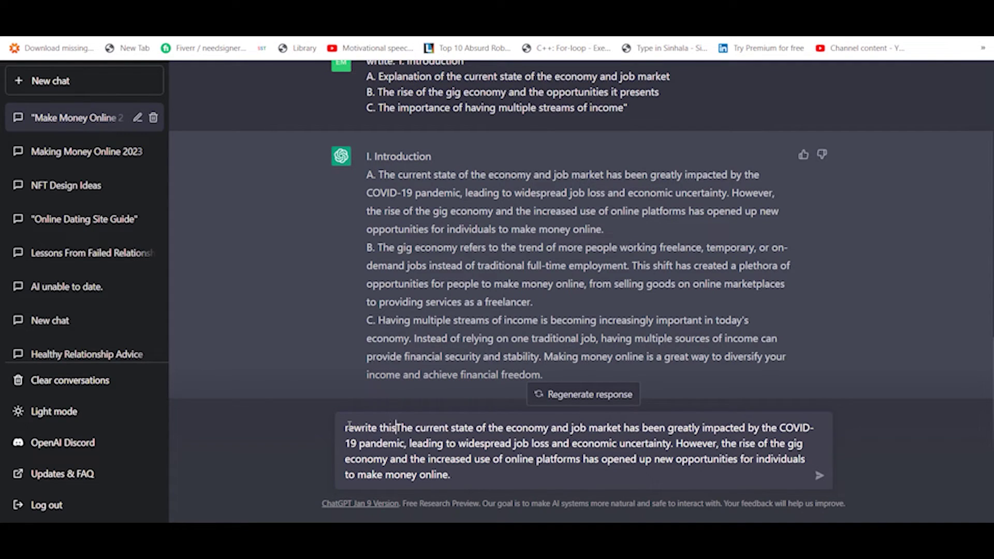
{"action": "type", "text": "rticle"}
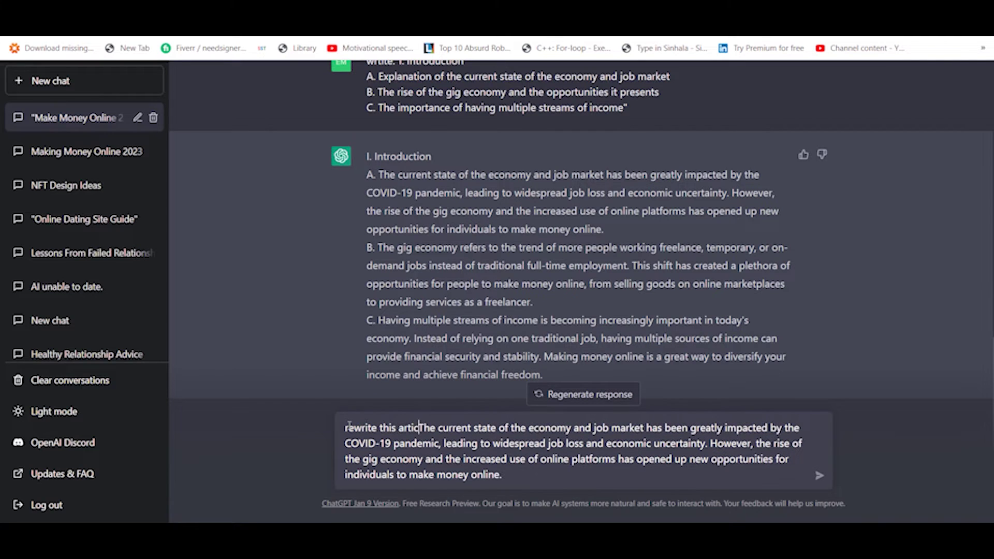
{"action": "type", "text": ":"}
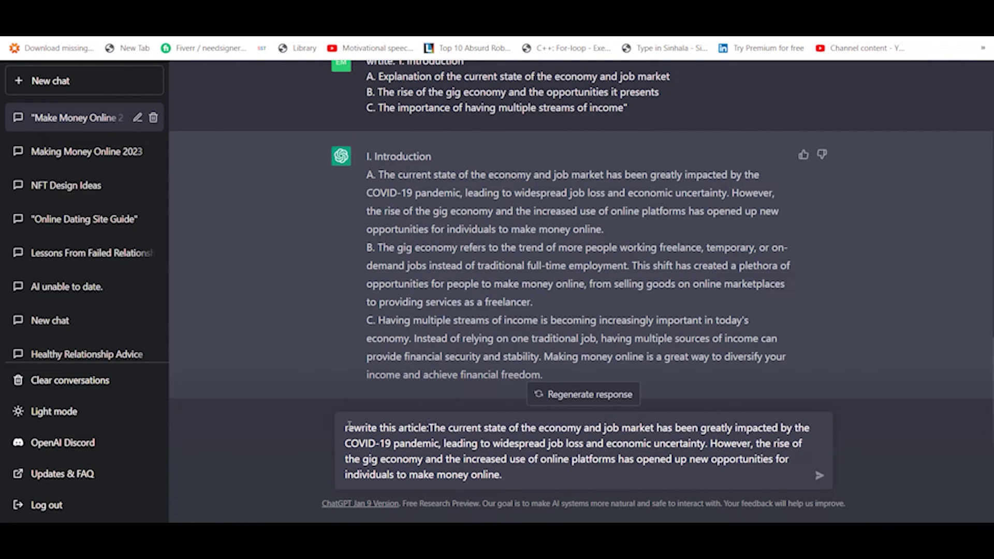
{"action": "type", "text": "\""}
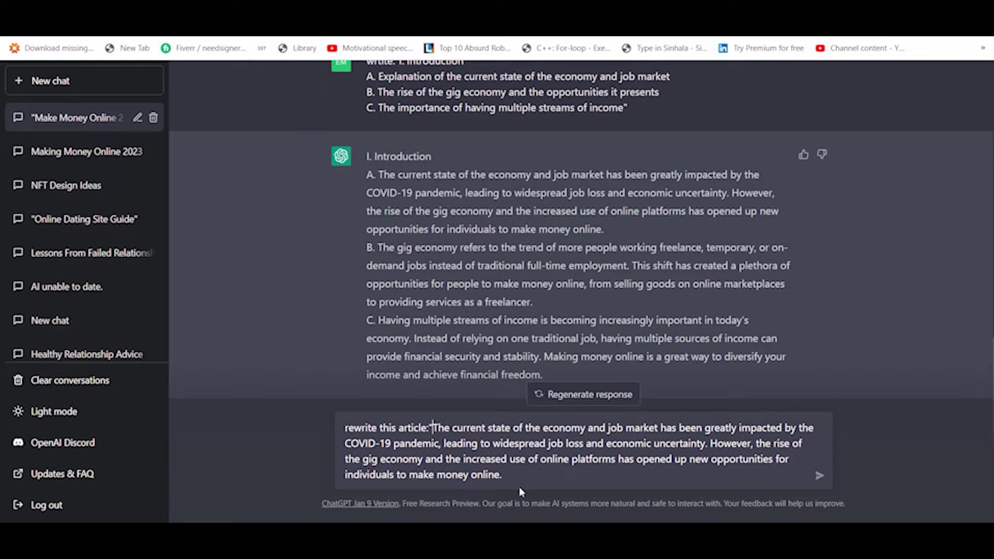
{"action": "left_click", "coordinate": [517, 477]}
{"action": "type", "text": "\""}
{"action": "key", "text": "Return"}
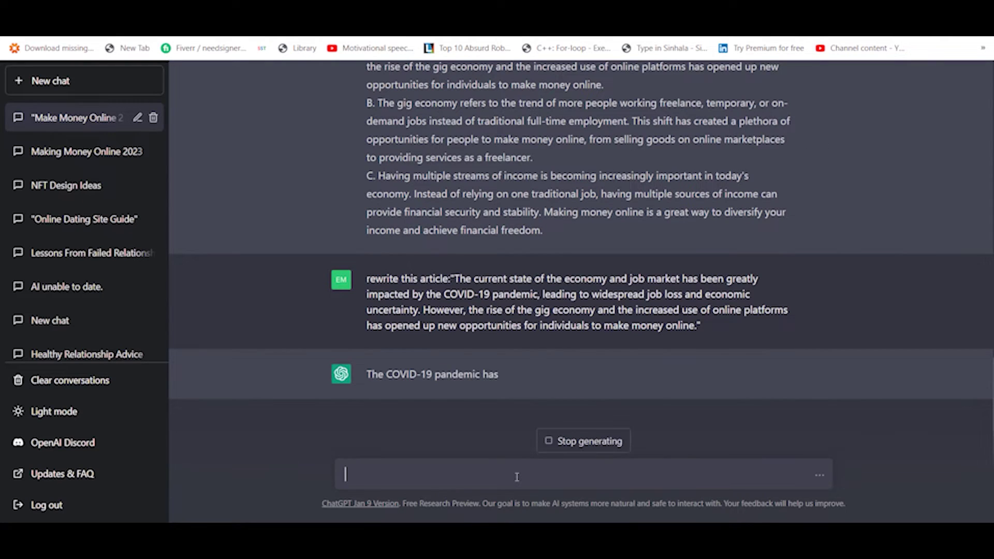